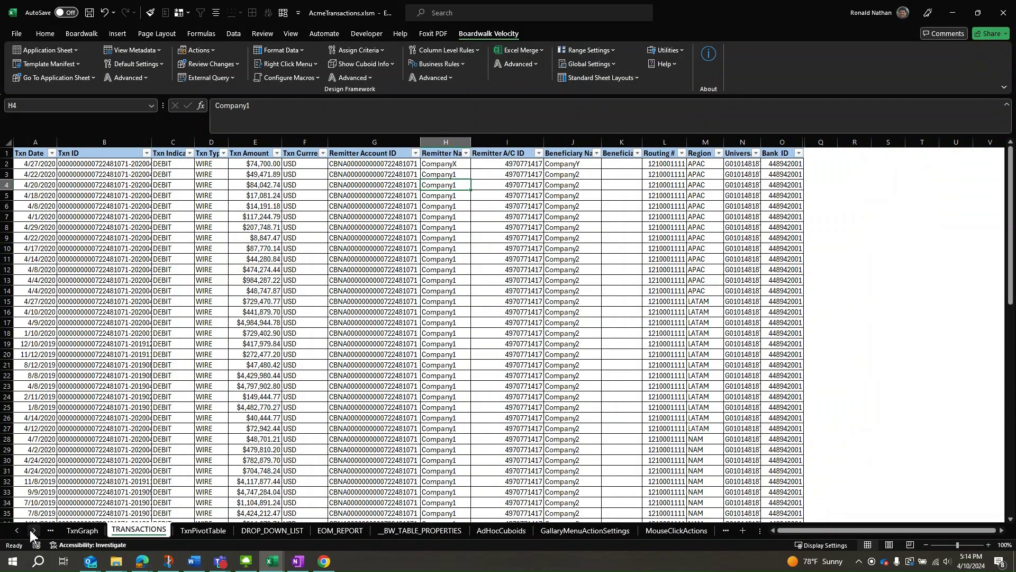
Go to the System_Properties sheet using the workbook's full sheet list
{"action": "right_click", "coordinate": [33, 530]}
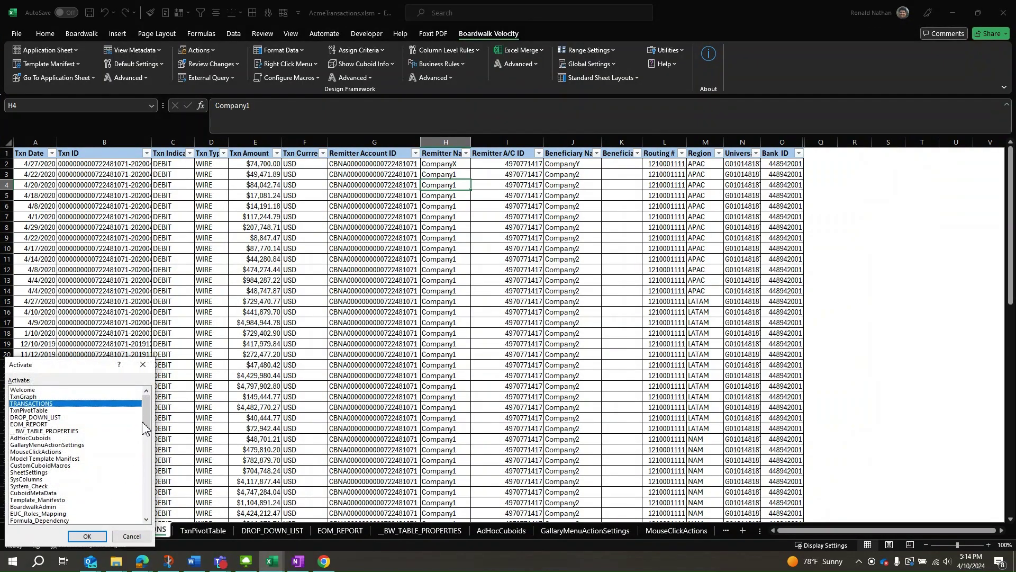
{"action": "left_click_drag", "start_coordinate": [146, 418], "coordinate": [139, 536]}
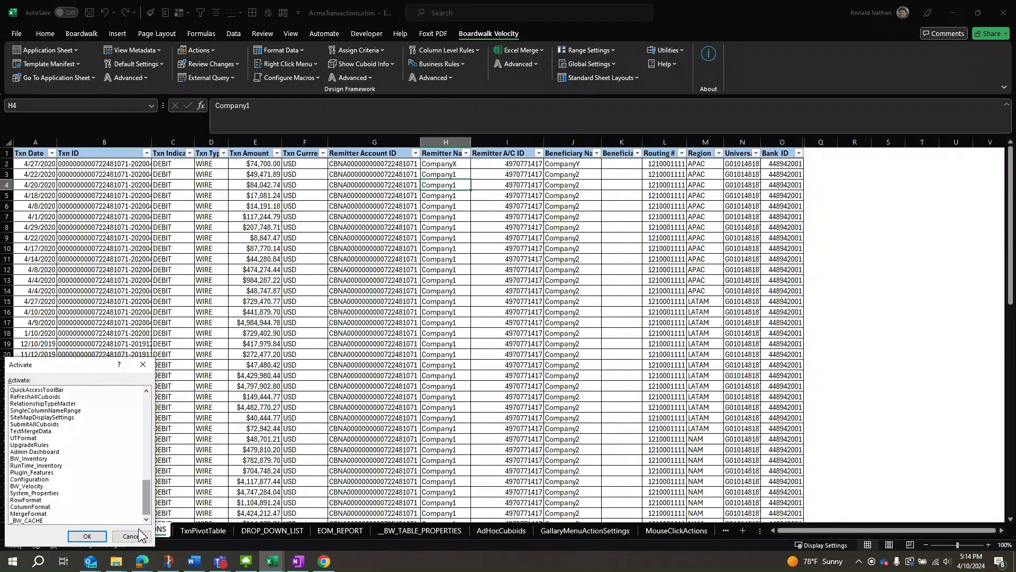
{"action": "left_click", "coordinate": [45, 493]}
{"action": "left_click", "coordinate": [99, 538]}
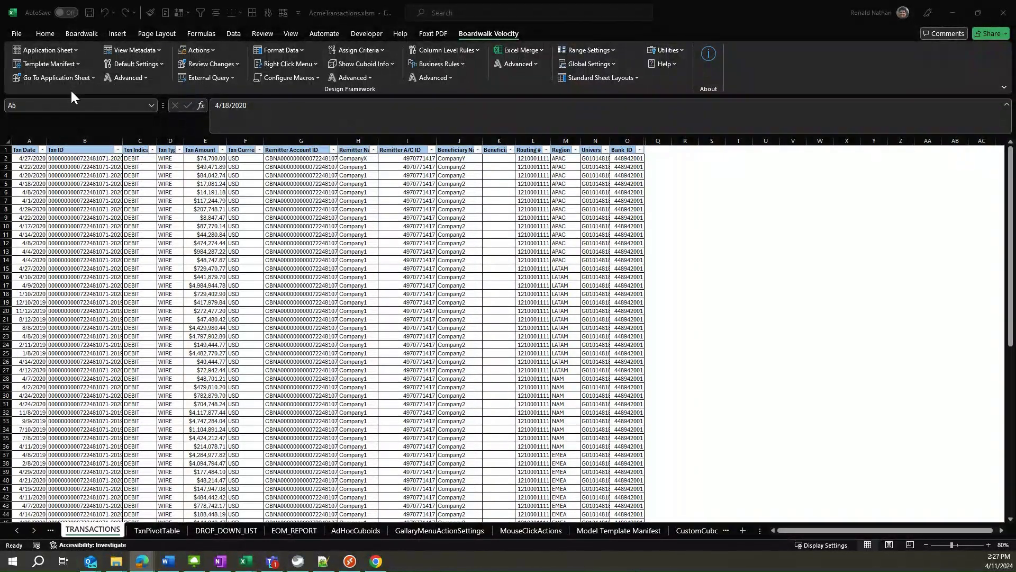
Open the existing template manifest for editing from the TRANSACTIONS sheet and acknowledge the generated metadata
{"action": "left_click", "coordinate": [80, 123]}
{"action": "left_click", "coordinate": [58, 63]}
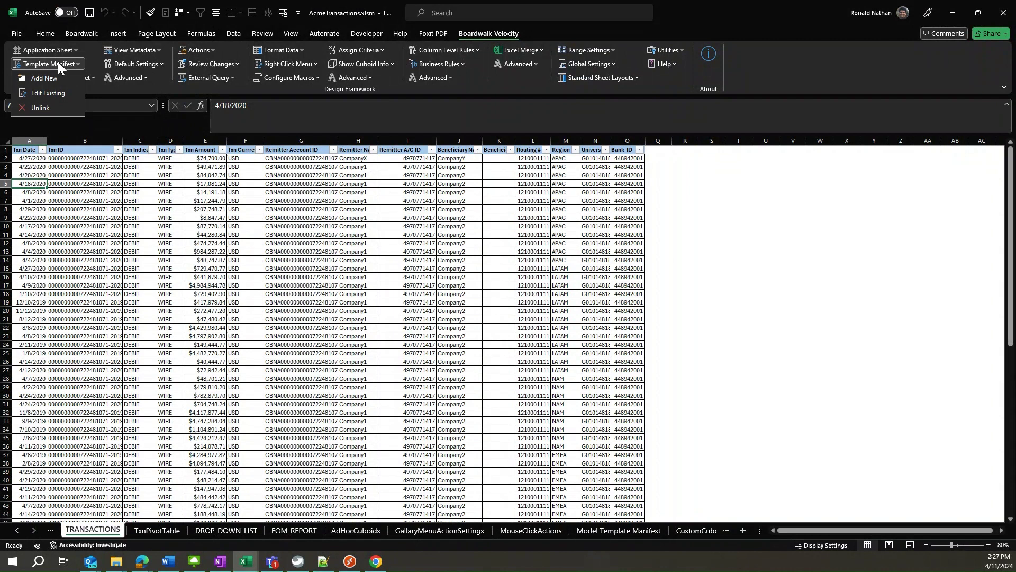
{"action": "left_click", "coordinate": [44, 91]}
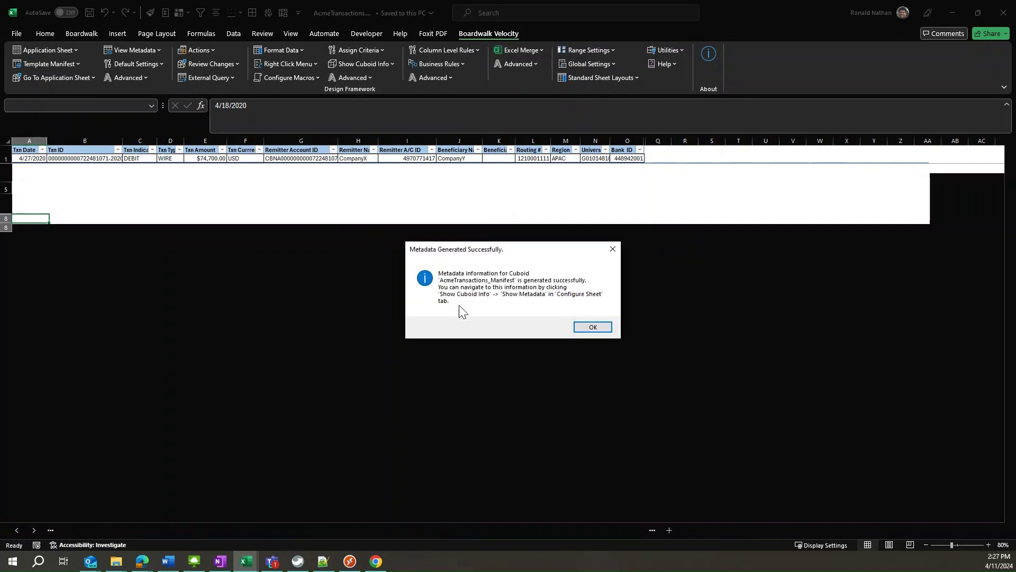
{"action": "left_click", "coordinate": [609, 329]}
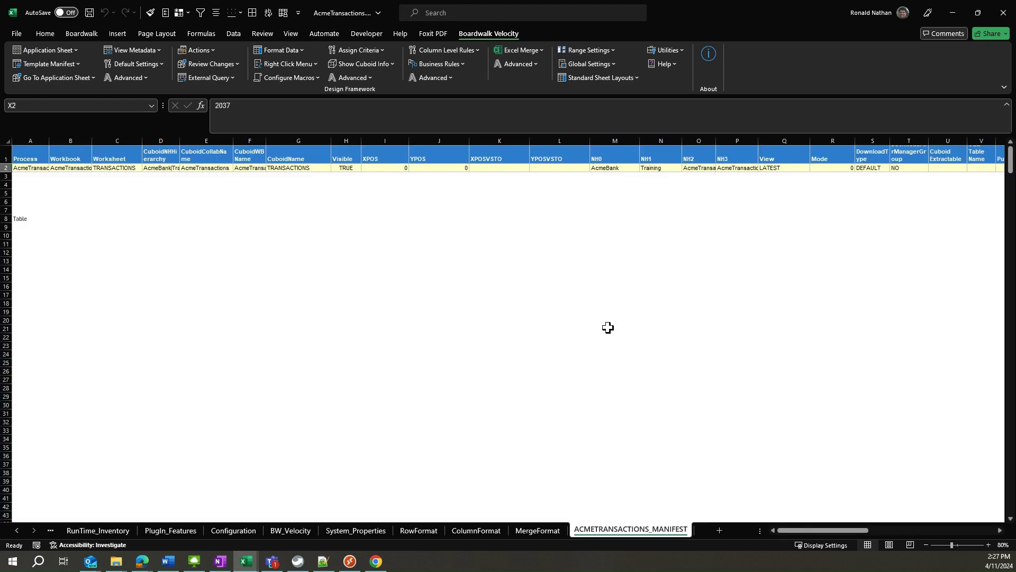
Auto-fit all columns of the ACMETRANSACTIONS_MANIFEST sheet and clear the stray text in cell A8
{"action": "left_click", "coordinate": [5, 138]}
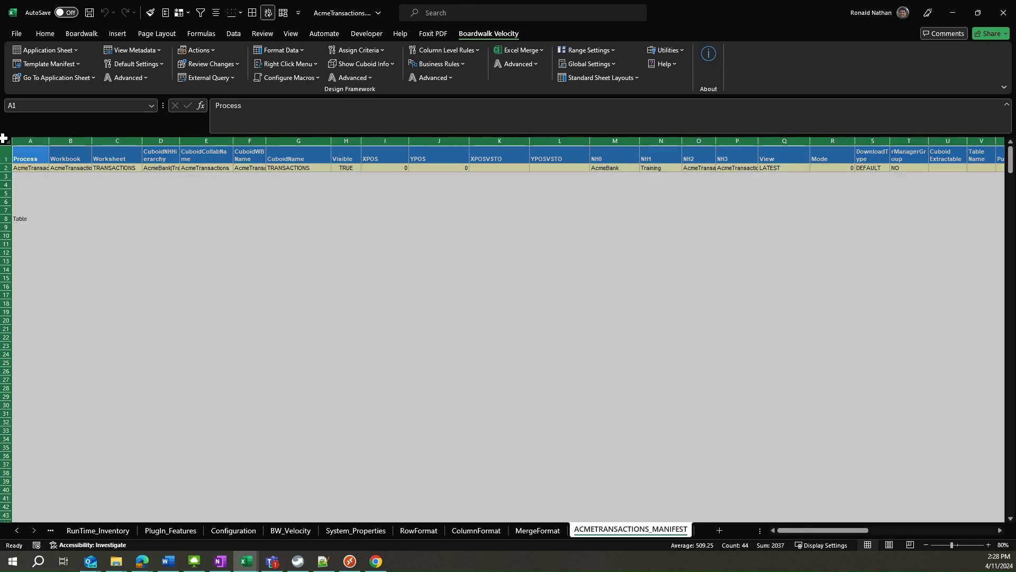
{"action": "double_click", "coordinate": [48, 140]}
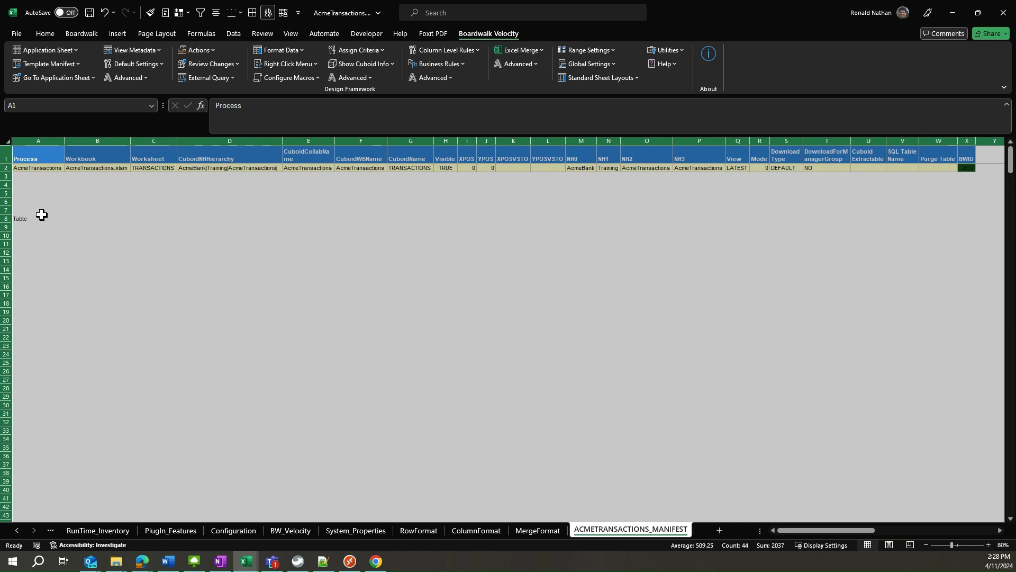
{"action": "left_click", "coordinate": [19, 219]}
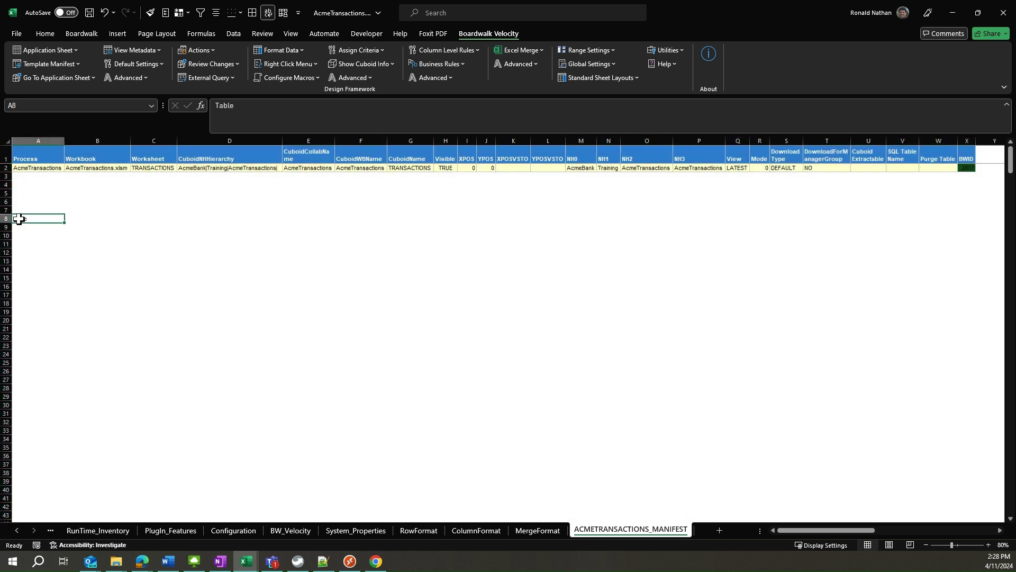
{"action": "key", "text": "Delete"}
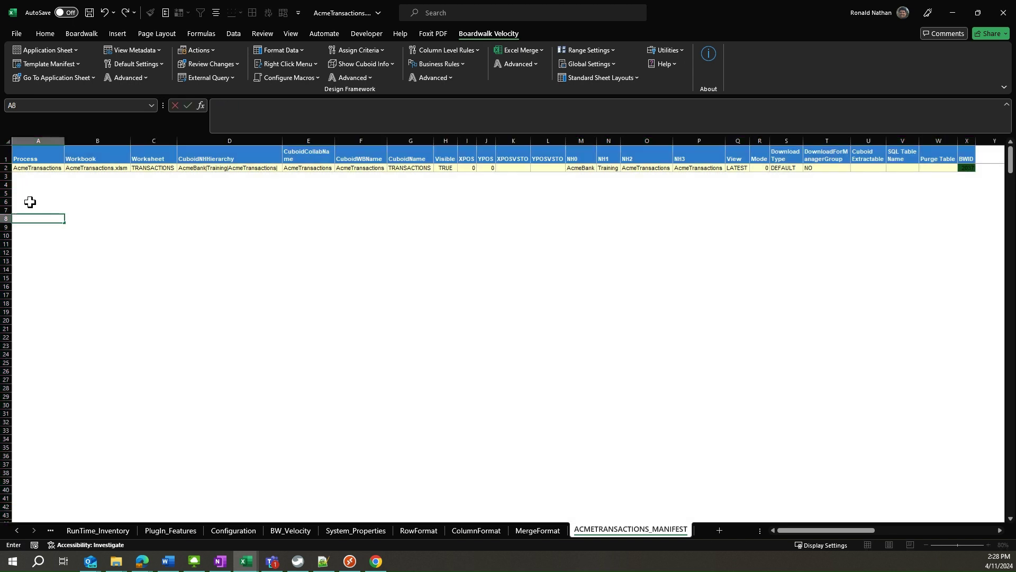
{"action": "left_click", "coordinate": [28, 201]}
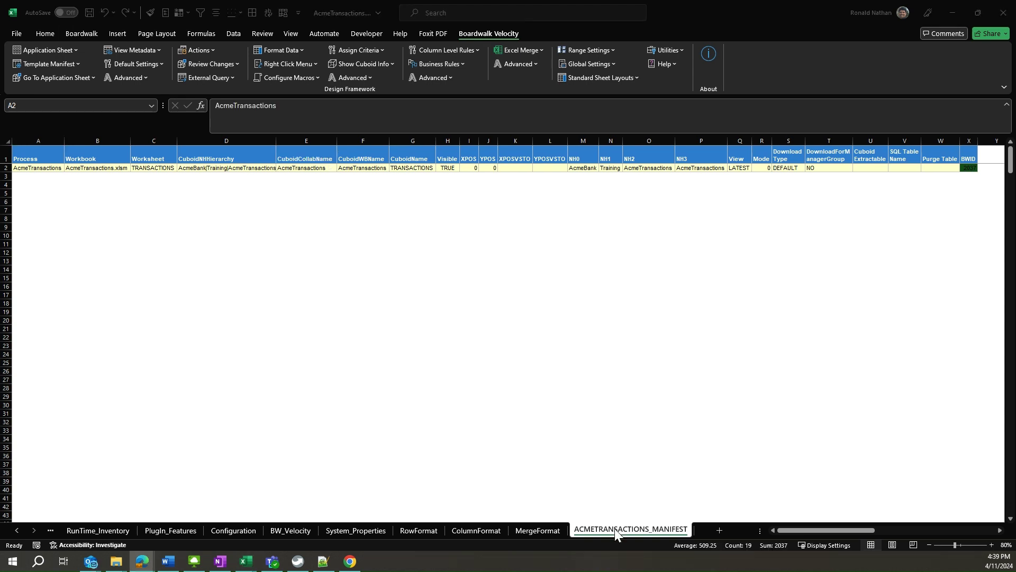
Move the ACMETRANSACTIONS_MANIFEST sheet in front of the AdHocCuboids sheet within AcmeTransactions.xlsm
{"action": "right_click", "coordinate": [615, 528]}
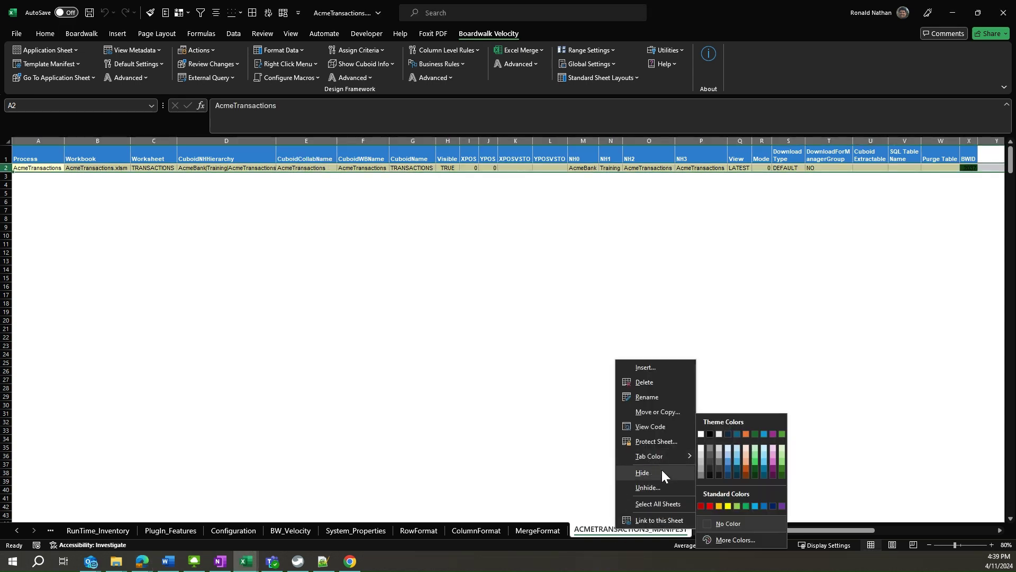
{"action": "left_click", "coordinate": [660, 411]}
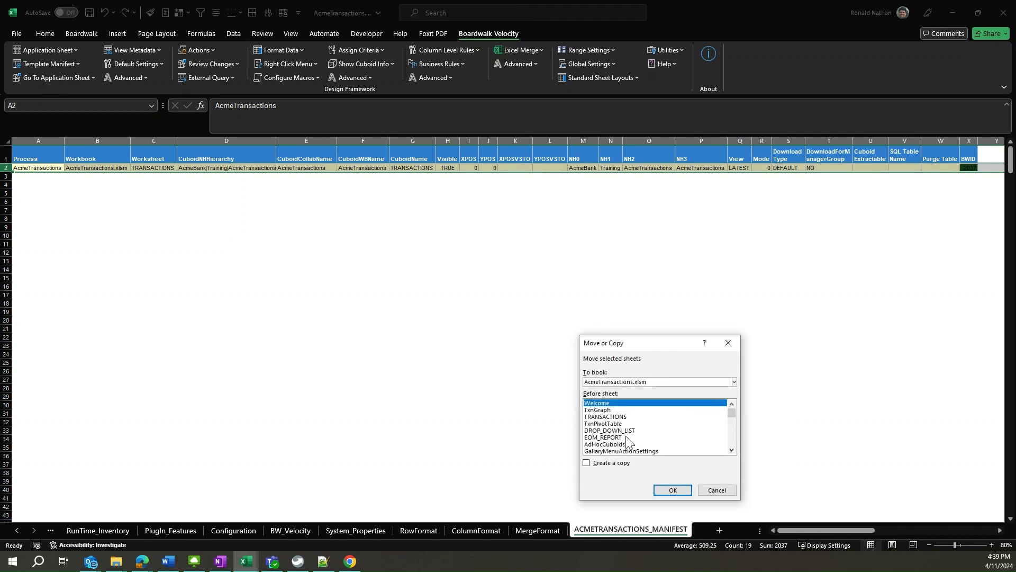
{"action": "left_click", "coordinate": [604, 438]}
{"action": "left_click", "coordinate": [603, 445]}
{"action": "left_click", "coordinate": [681, 489]}
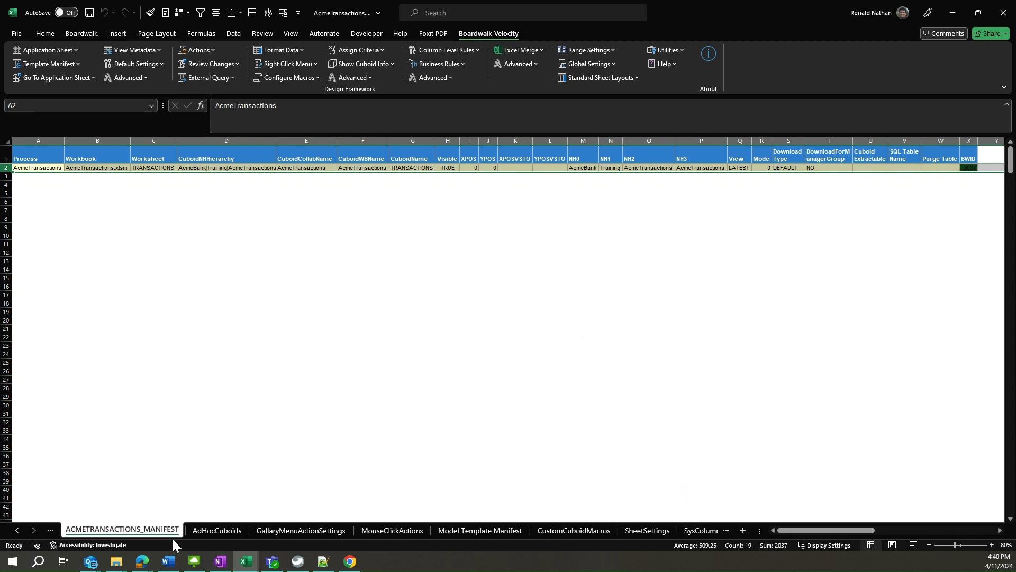
Create the default Boardwalk right-click menu for the ACMETRANSACTIONS_MANIFEST sheet
{"action": "left_click", "coordinate": [269, 63]}
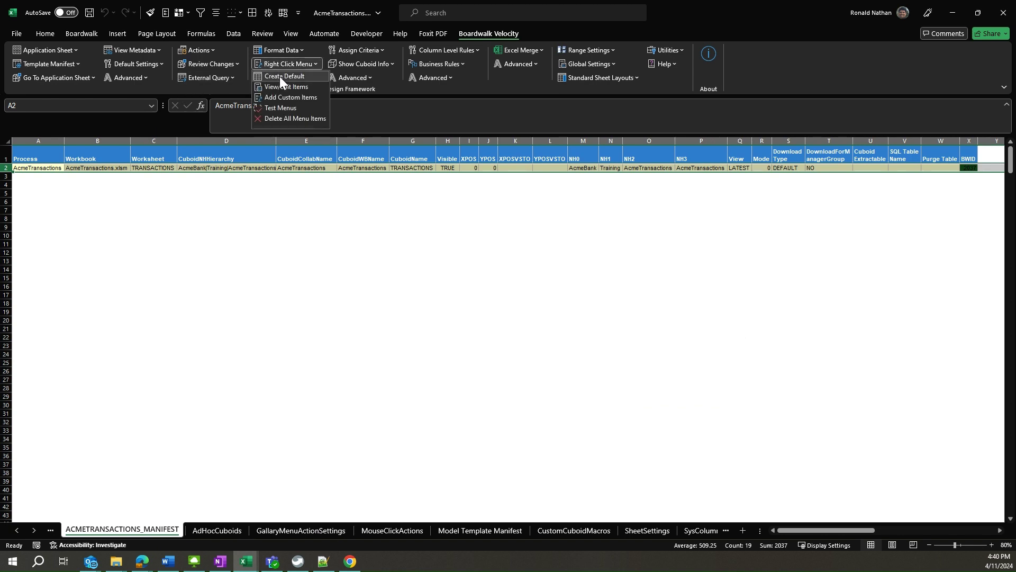
{"action": "left_click", "coordinate": [279, 76]}
{"action": "left_click", "coordinate": [593, 323]}
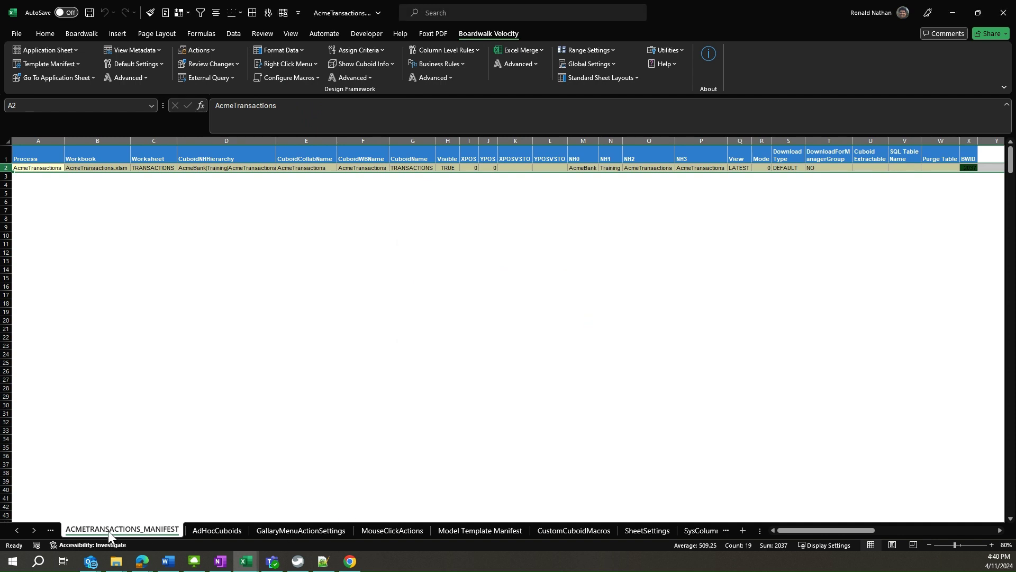
Copy row 2 of the manifest to the bottom of the table using Boardwalk's Copy Row command
{"action": "left_click", "coordinate": [14, 531]}
{"action": "left_click", "coordinate": [13, 532]}
{"action": "left_click", "coordinate": [14, 532]}
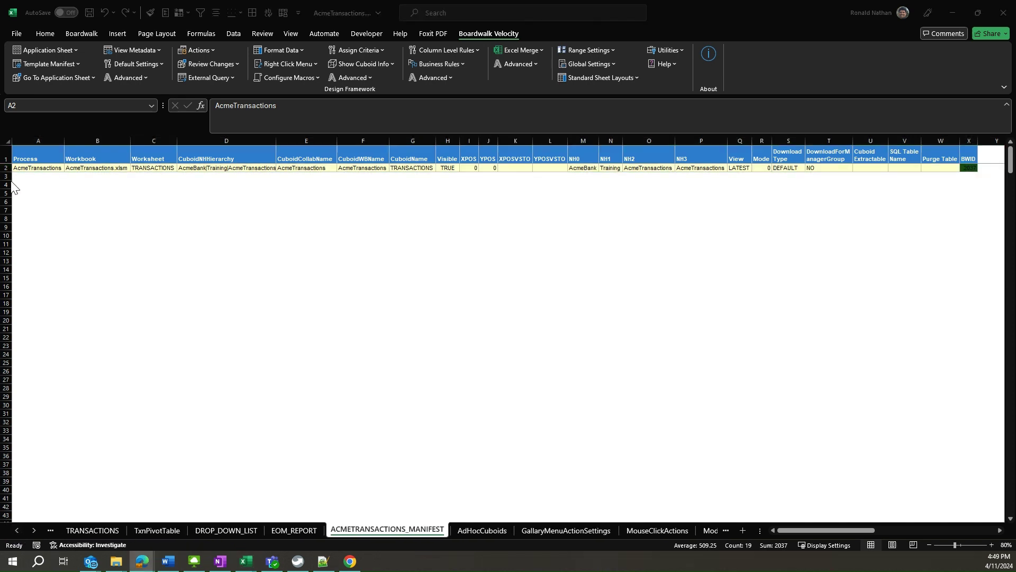
{"action": "left_click", "coordinate": [4, 167]}
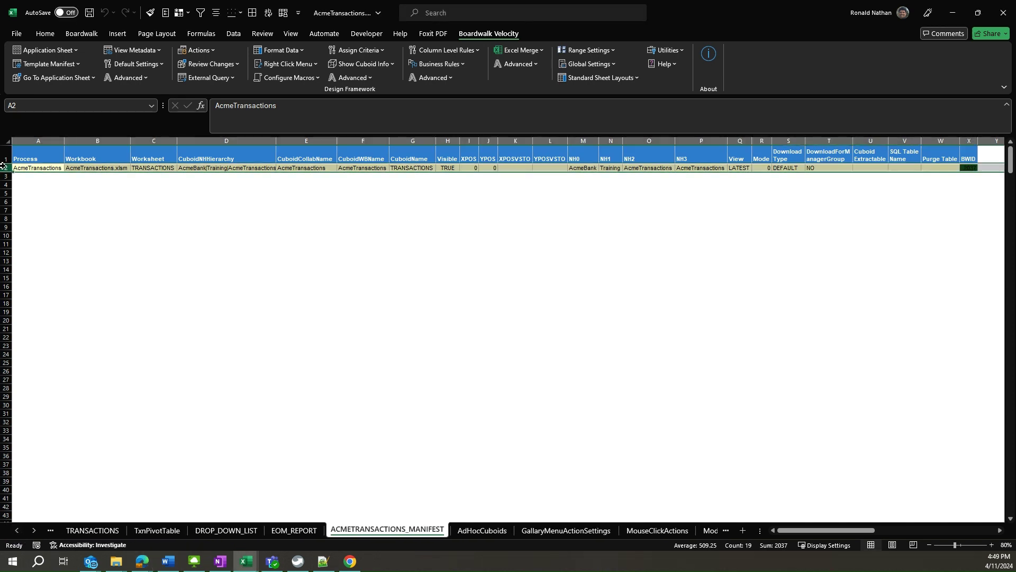
{"action": "right_click", "coordinate": [4, 167]}
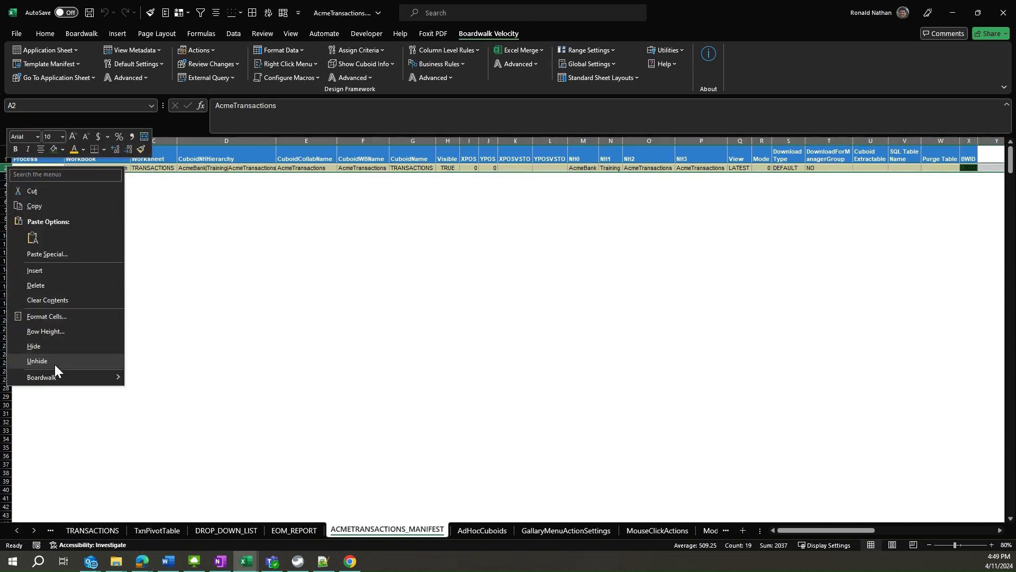
{"action": "mouse_move", "coordinate": [57, 382]}
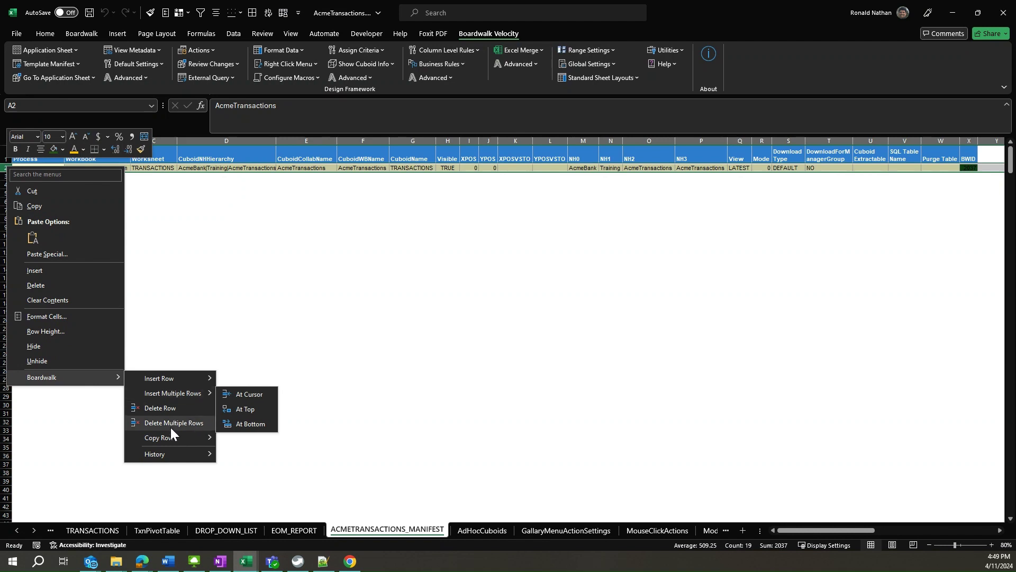
{"action": "mouse_move", "coordinate": [171, 435]}
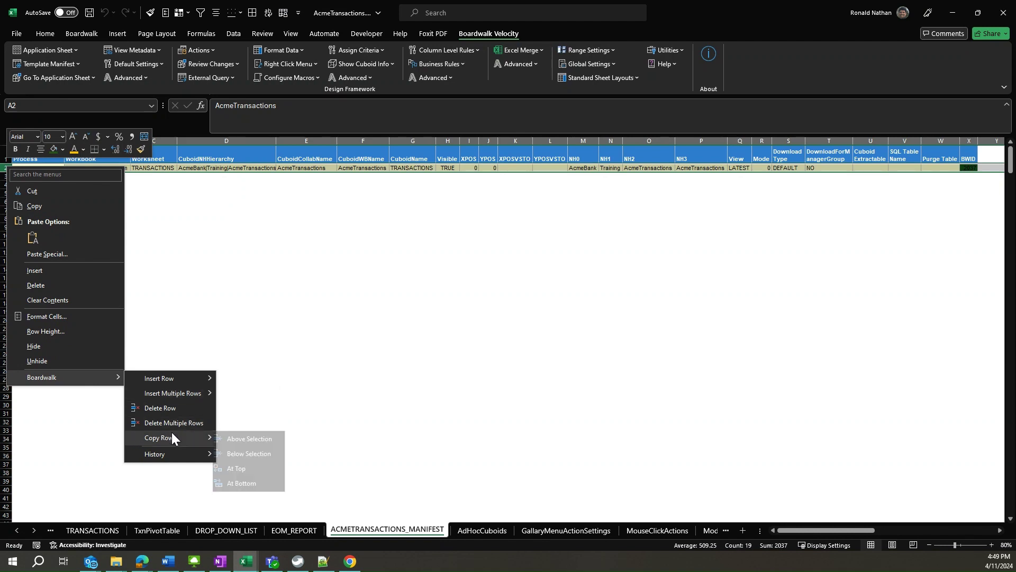
{"action": "left_click", "coordinate": [249, 483]}
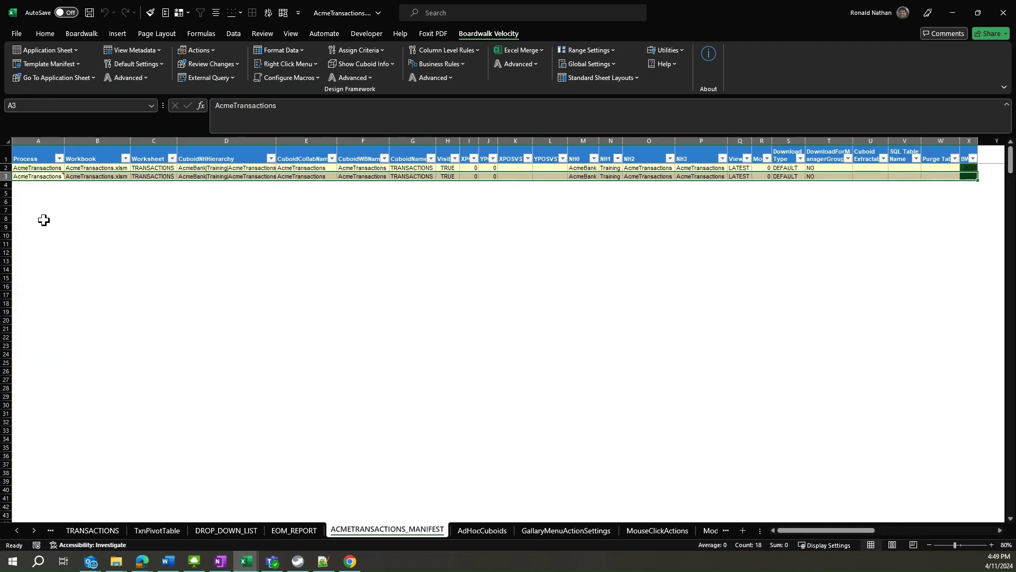
Duplicate manifest row 3 into row 4 with Boardwalk's Copy Row command
{"action": "right_click", "coordinate": [4, 177]}
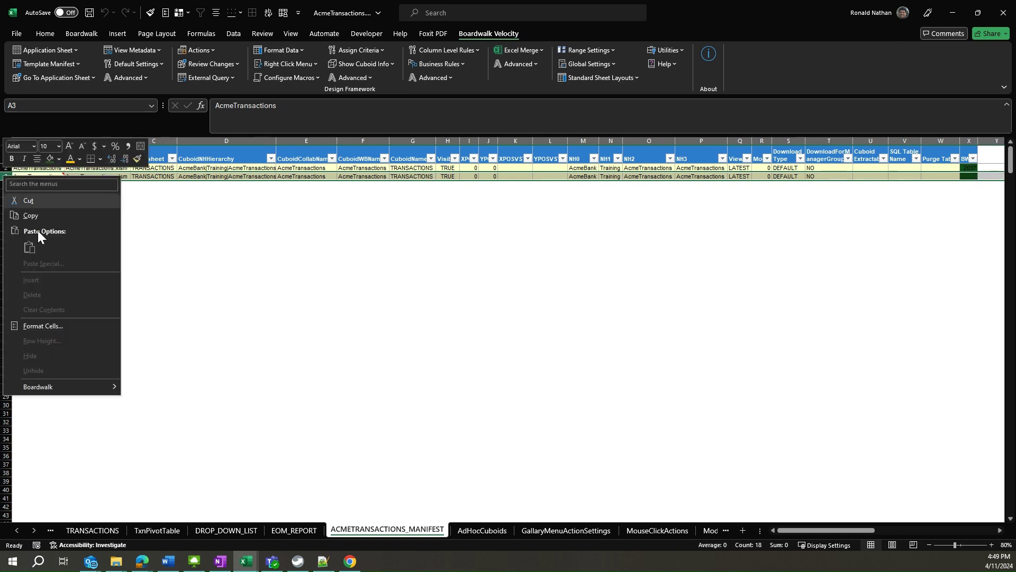
{"action": "mouse_move", "coordinate": [66, 390]}
{"action": "mouse_move", "coordinate": [162, 446]}
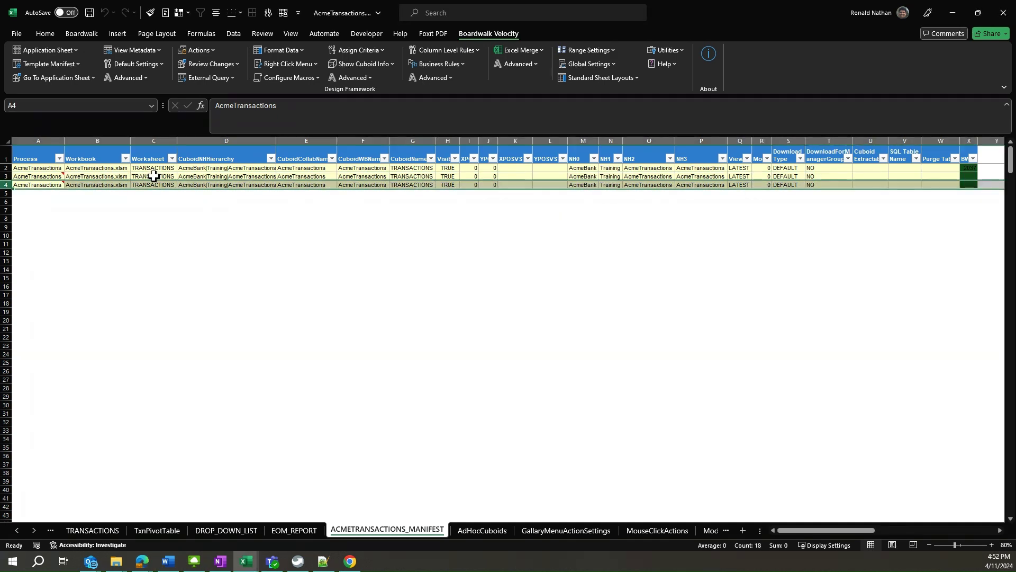
Copy the DROP_DOWN_LIST sheet's name and enter it as the Worksheet value in manifest cell C3
{"action": "left_click", "coordinate": [154, 176]}
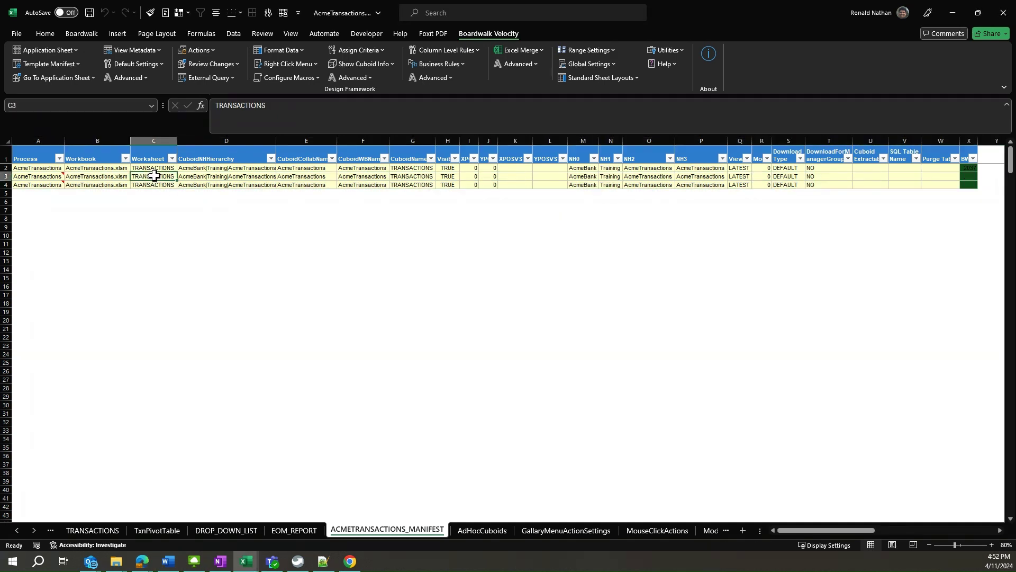
{"action": "left_click", "coordinate": [248, 529]}
{"action": "right_click", "coordinate": [230, 528]}
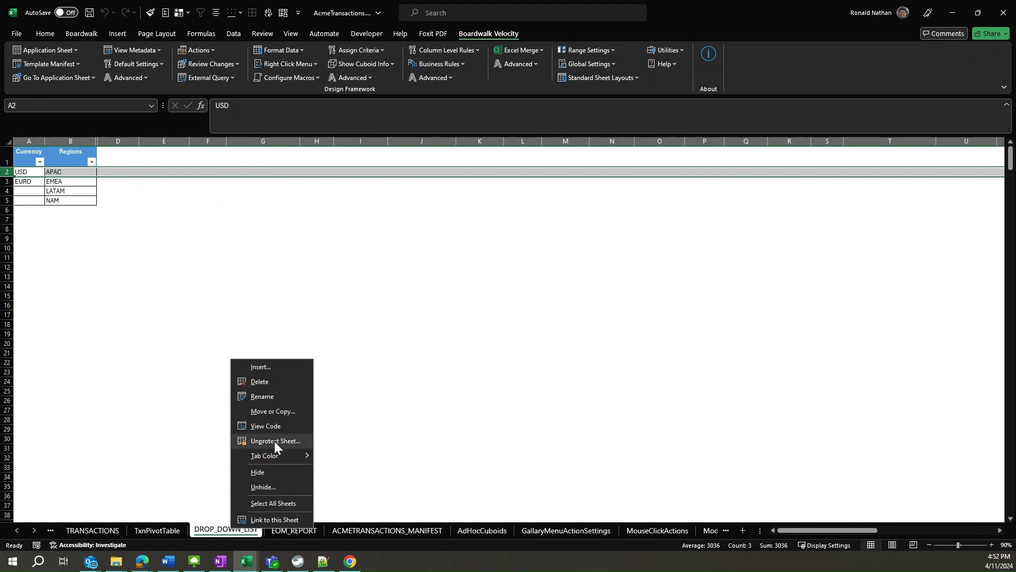
{"action": "left_click", "coordinate": [266, 396]}
{"action": "key", "text": "ctrl+c"}
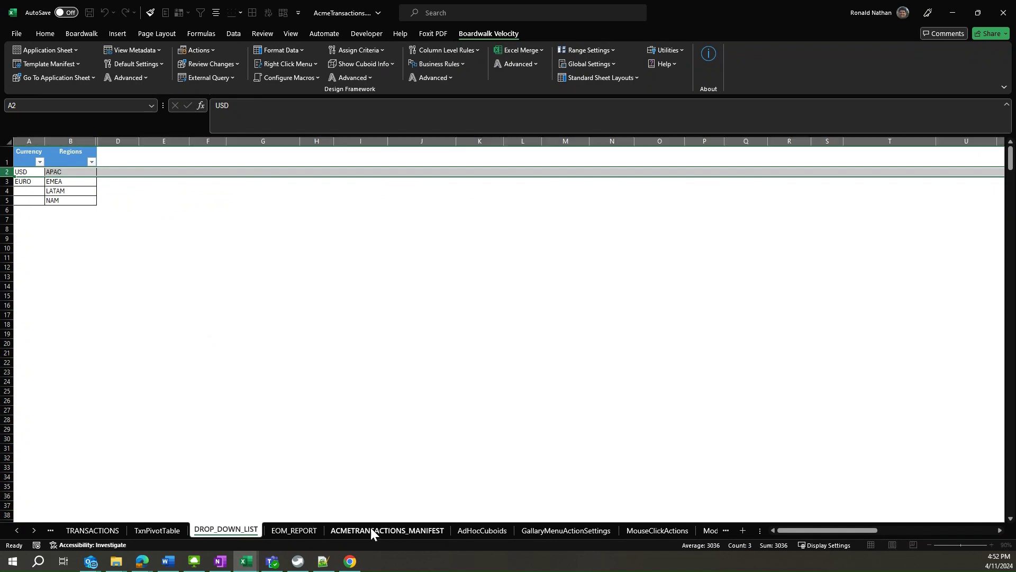
{"action": "left_click", "coordinate": [374, 528]}
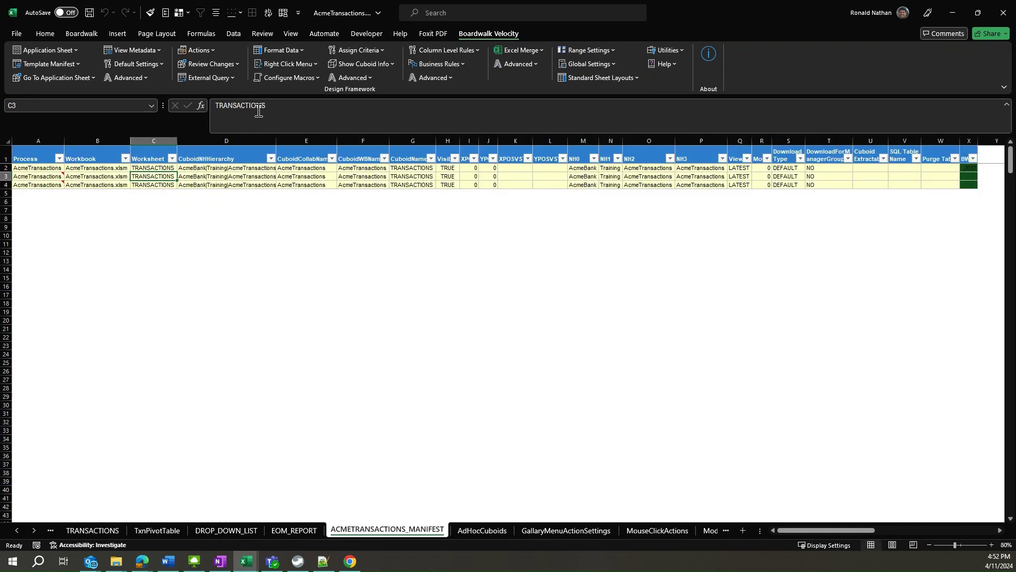
{"action": "left_click_drag", "start_coordinate": [268, 105], "coordinate": [198, 106]}
{"action": "key", "text": "ctrl+v"}
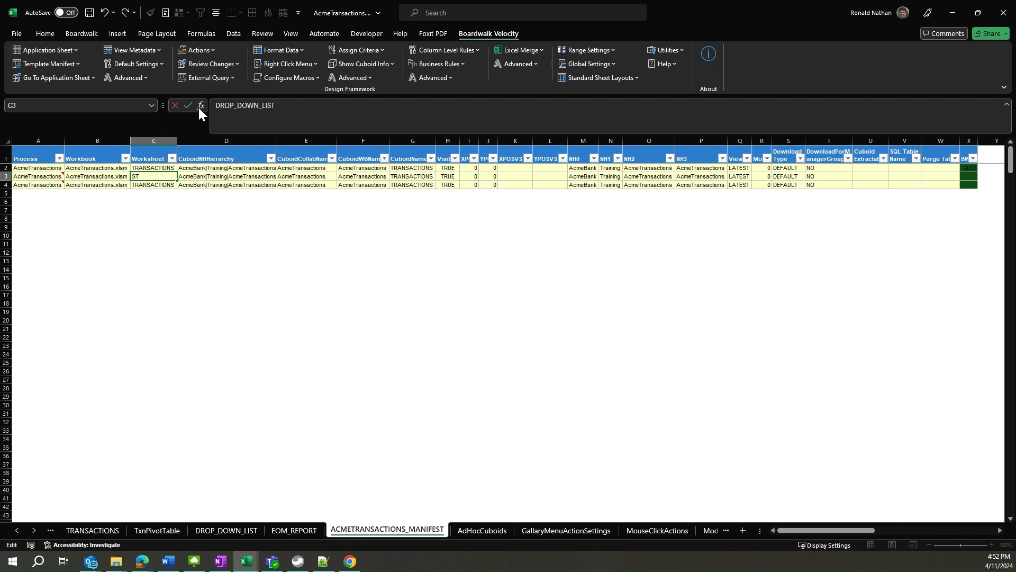
{"action": "left_click", "coordinate": [188, 105]}
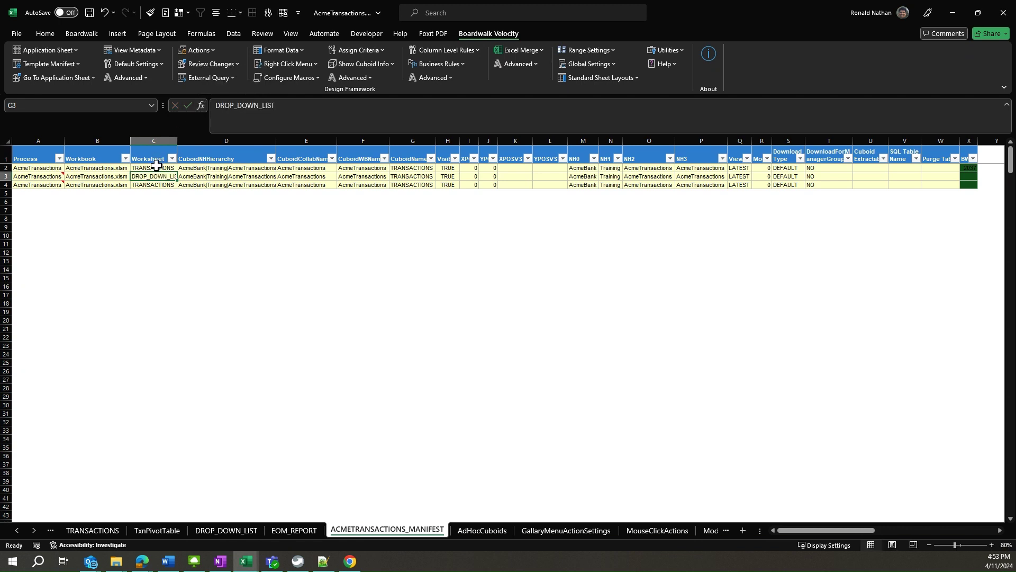
Copy the EOM_REPORT sheet's name and enter it as the Worksheet value in manifest cell C4
{"action": "left_click", "coordinate": [163, 185]}
{"action": "left_click", "coordinate": [292, 529]}
{"action": "right_click", "coordinate": [292, 529]}
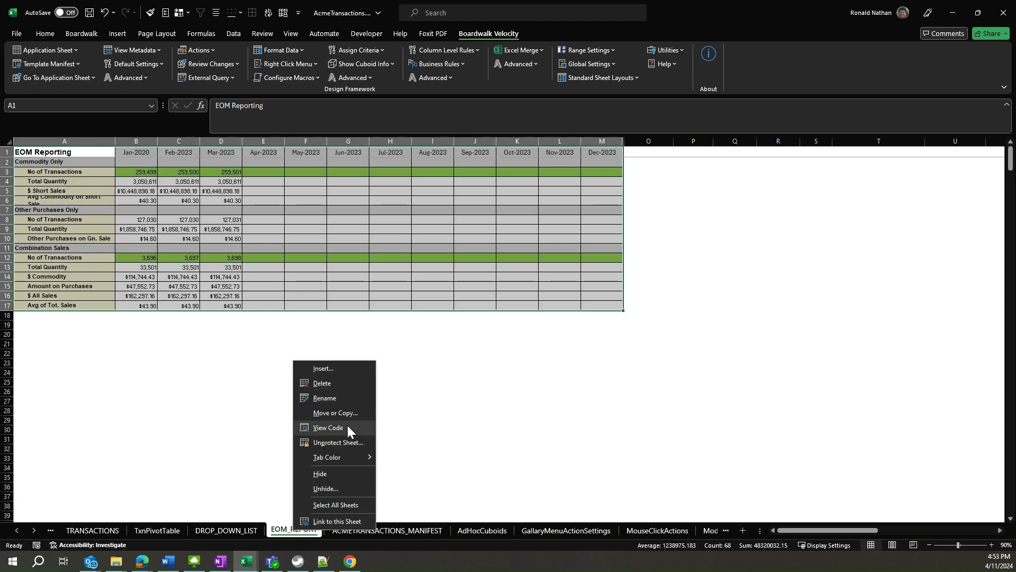
{"action": "left_click", "coordinate": [325, 398]}
{"action": "key", "text": "ctrl+c"}
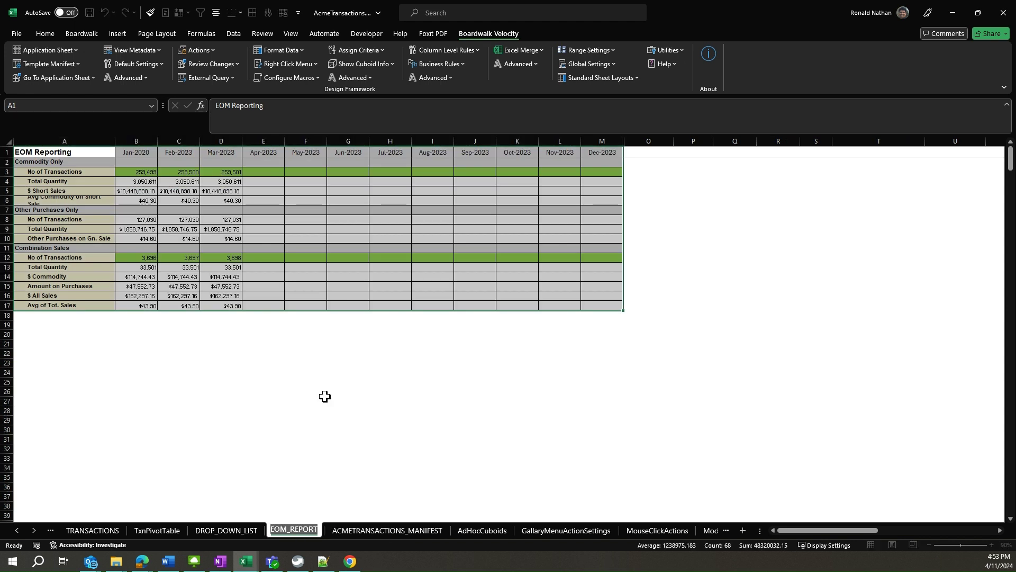
{"action": "left_click", "coordinate": [388, 530]}
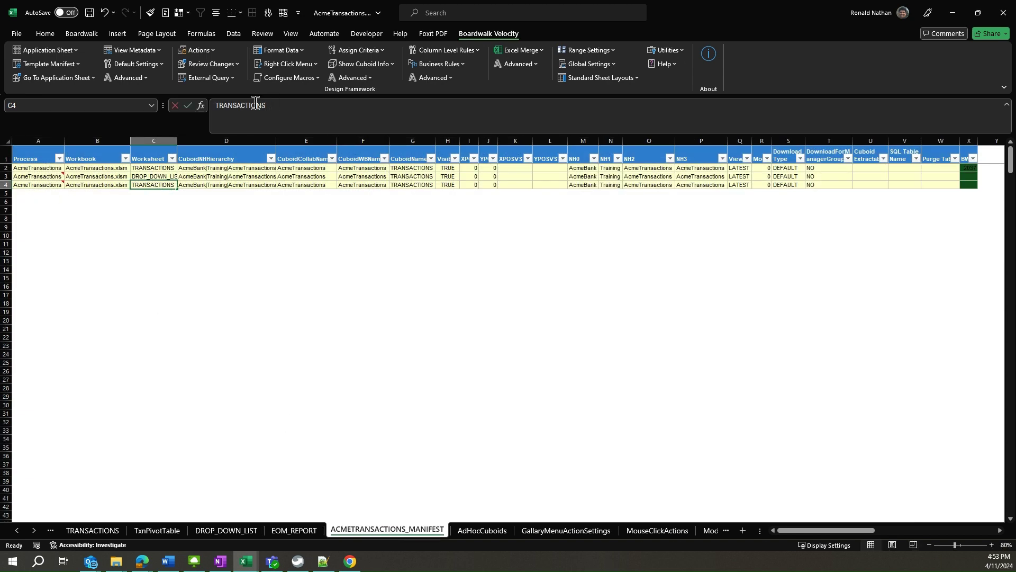
{"action": "left_click_drag", "start_coordinate": [248, 105], "coordinate": [190, 106]}
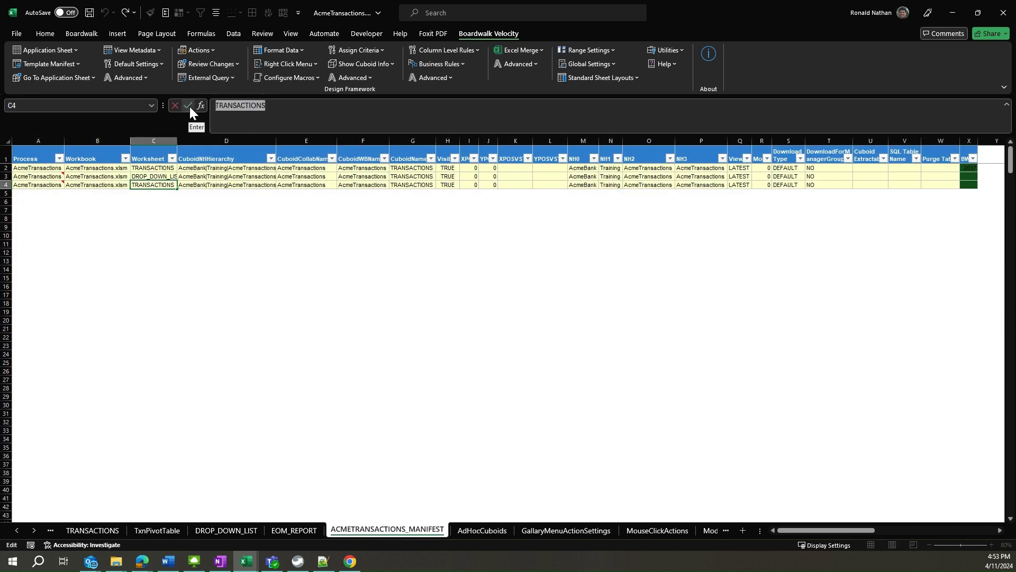
{"action": "key", "text": "ctrl+v"}
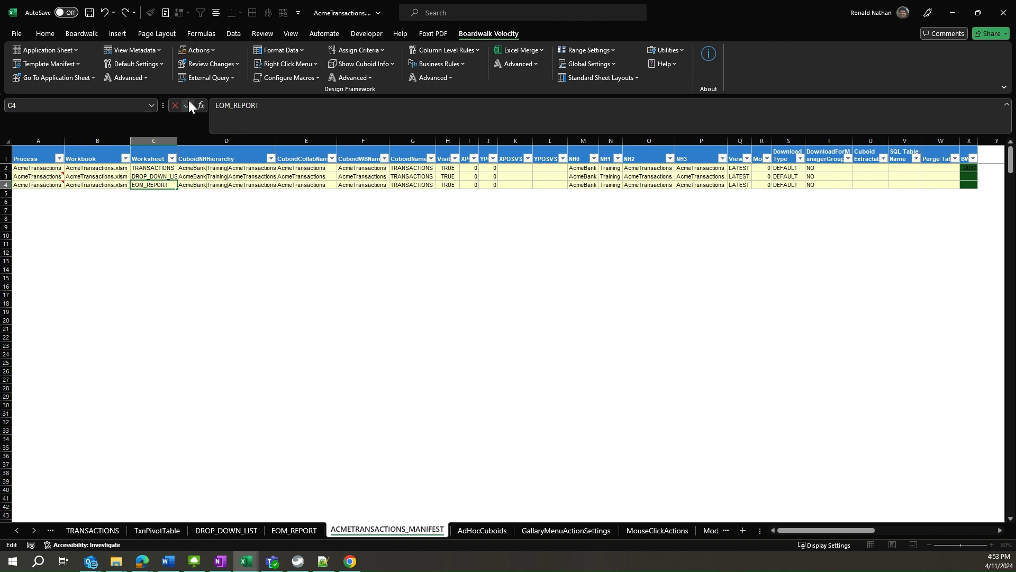
{"action": "left_click", "coordinate": [188, 100]}
Copy the Worksheet values in C3:C4 into the CuboidName cells G3:G4 and fit column G to its contents
{"action": "left_click_drag", "start_coordinate": [153, 177], "coordinate": [155, 183]}
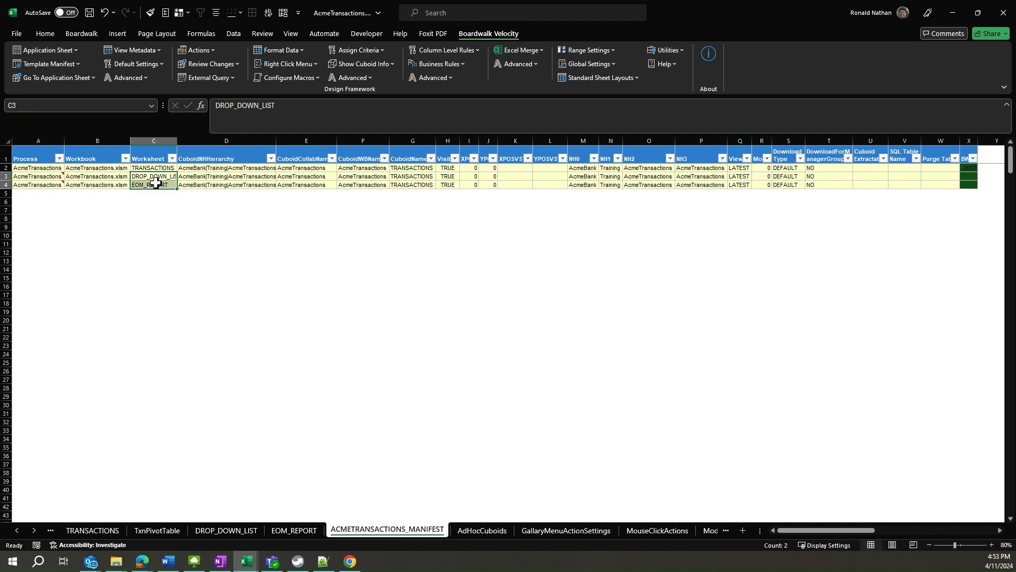
{"action": "key", "text": "ctrl+c"}
{"action": "left_click", "coordinate": [418, 176]}
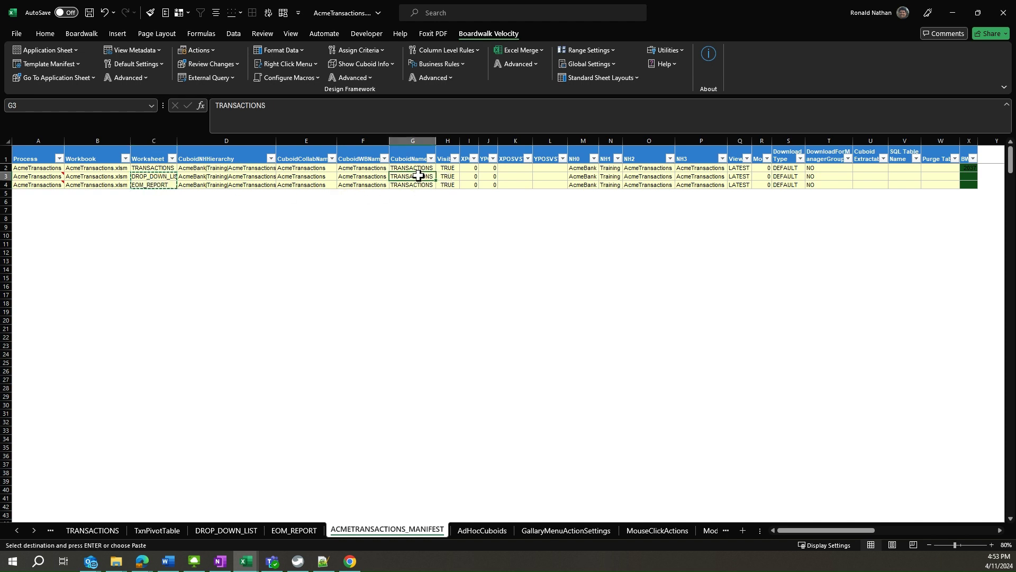
{"action": "left_click_drag", "start_coordinate": [418, 177], "coordinate": [418, 183]}
{"action": "key", "text": "ctrl+v"}
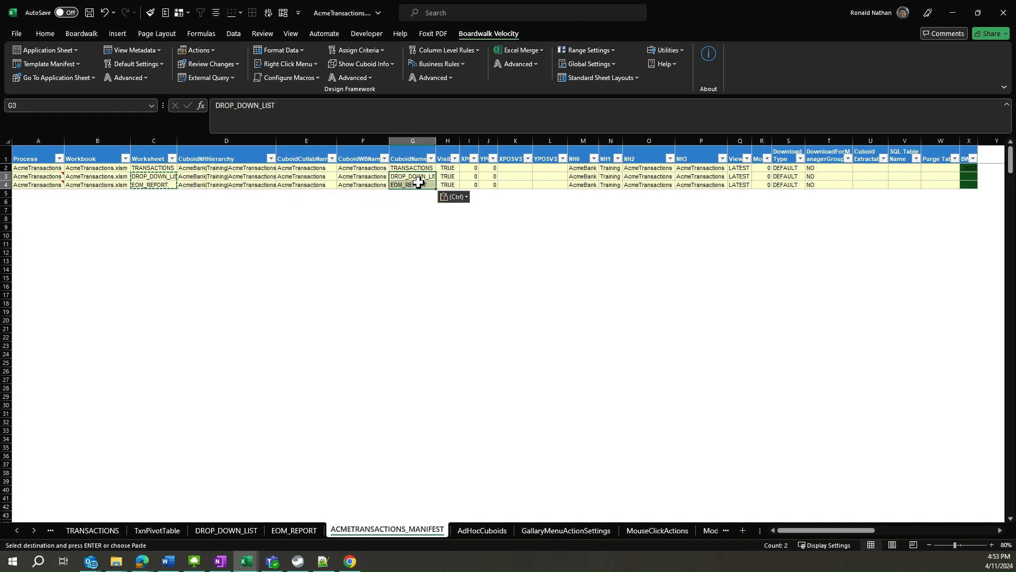
{"action": "double_click", "coordinate": [435, 140]}
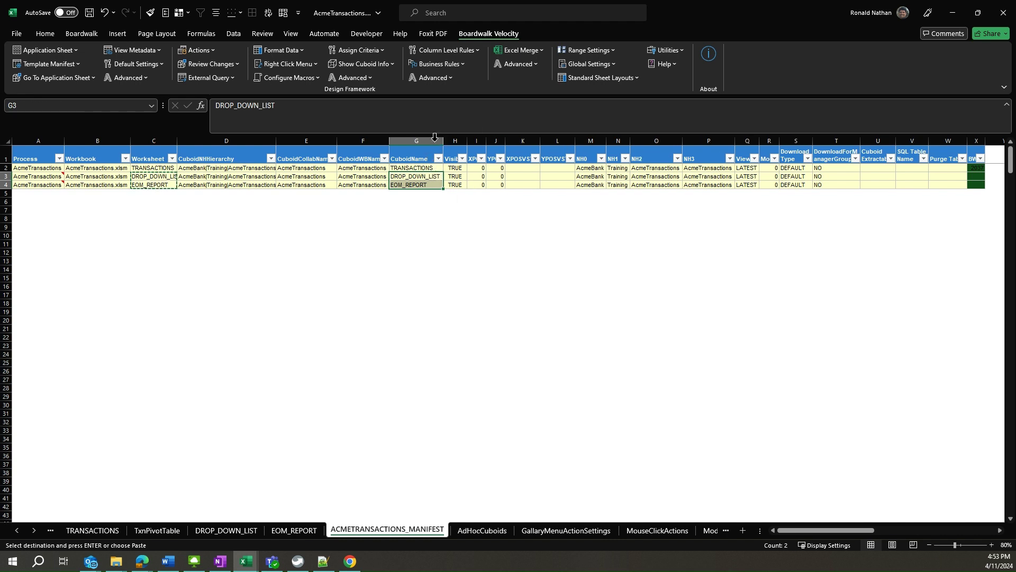
Set the visibility value of the DROP_DOWN_LIST row in manifest cell H3 to FALSE
{"action": "left_click", "coordinate": [460, 175]}
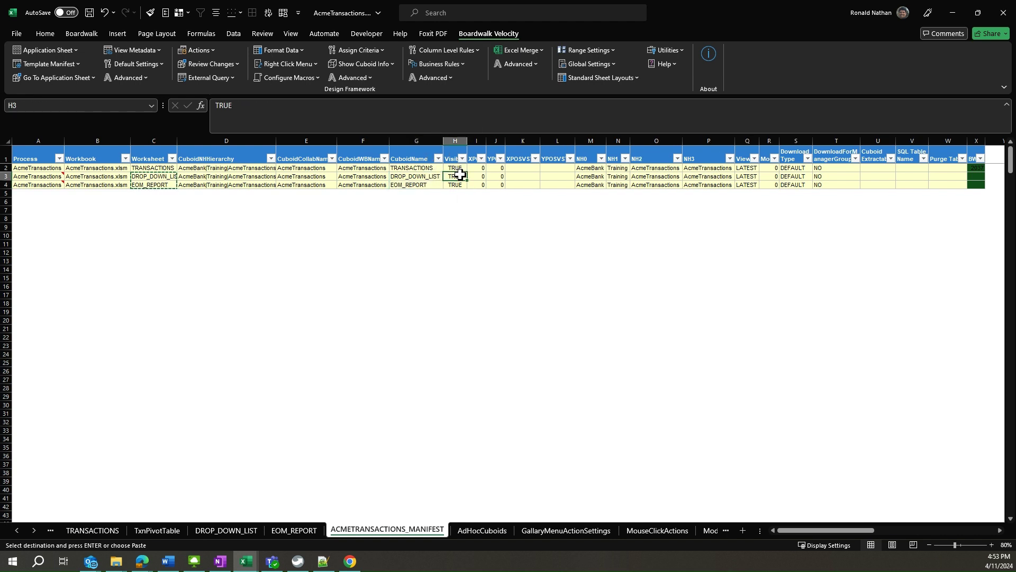
{"action": "type", "text": "False"}
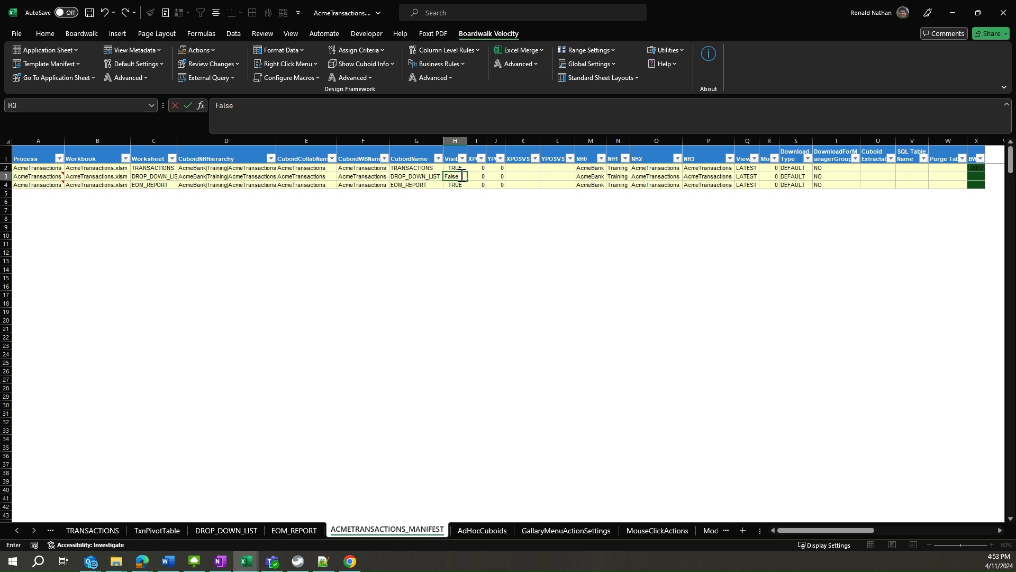
{"action": "key", "text": "BackSpace"}
{"action": "key", "text": "BackSpace"}
{"action": "type", "text": "LS"}
{"action": "key", "text": "Return"}
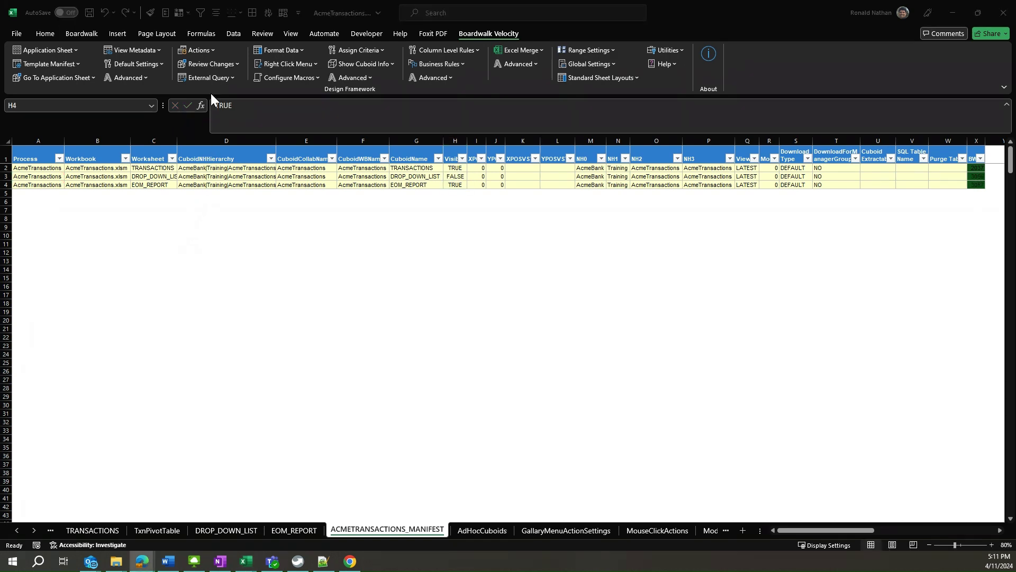
Submit the manifest changes to Boardwalk with the transaction comment "Added our two cuboid"
{"action": "left_click", "coordinate": [205, 49]}
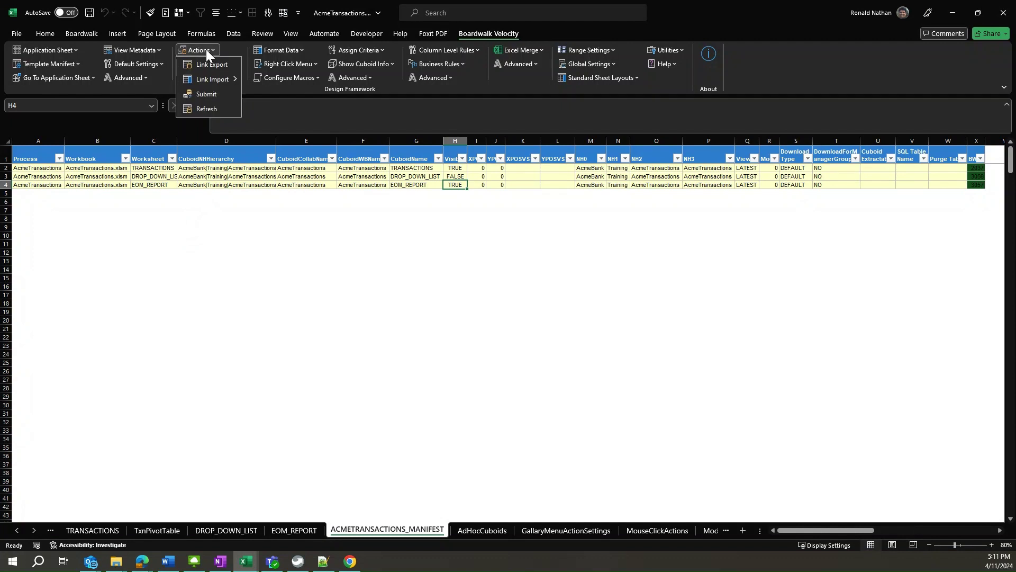
{"action": "left_click", "coordinate": [205, 94]}
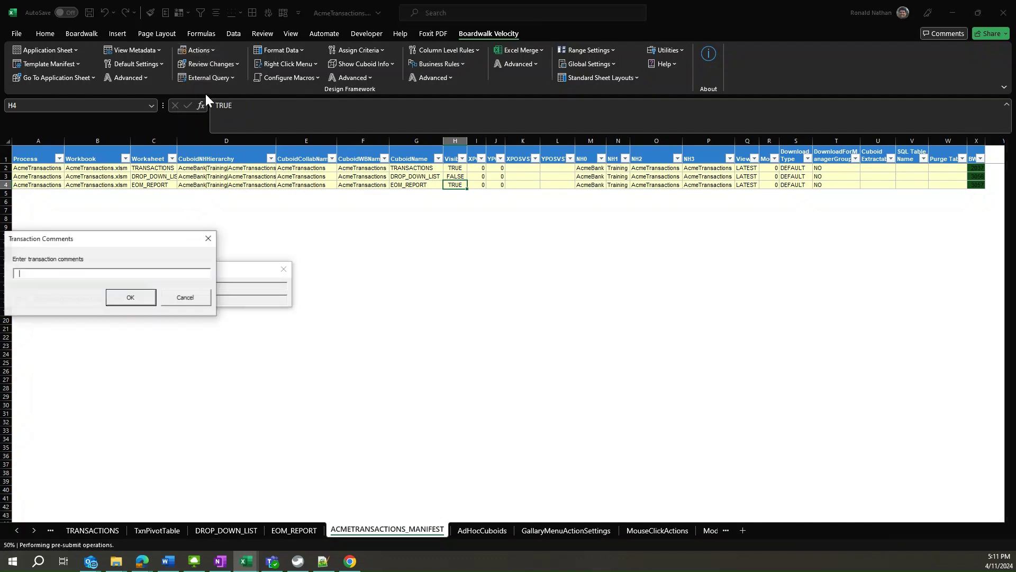
{"action": "left_click", "coordinate": [144, 274]}
{"action": "type", "text": "Added "}
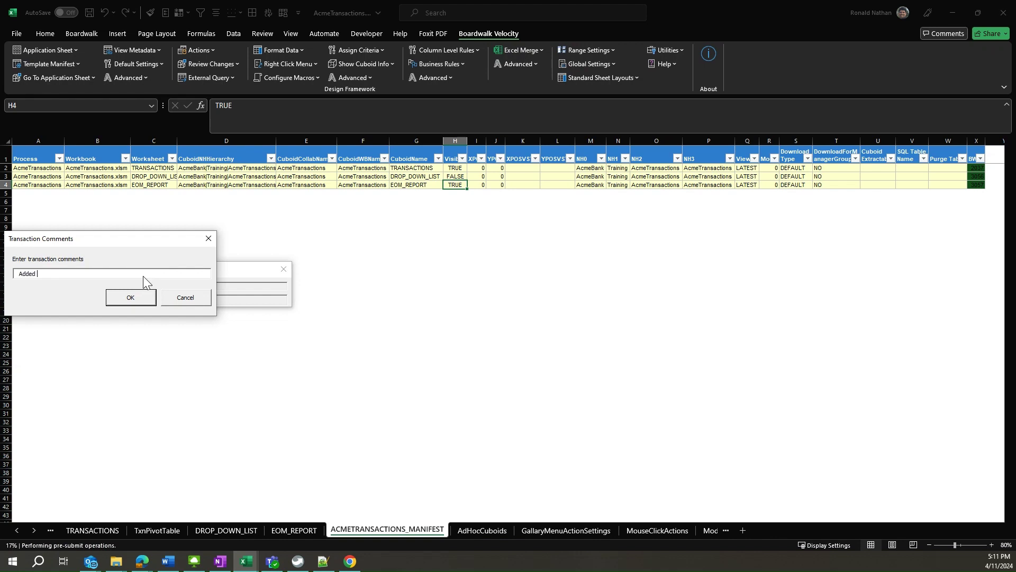
{"action": "type", "text": "our two cuboid"}
{"action": "key", "text": "Return"}
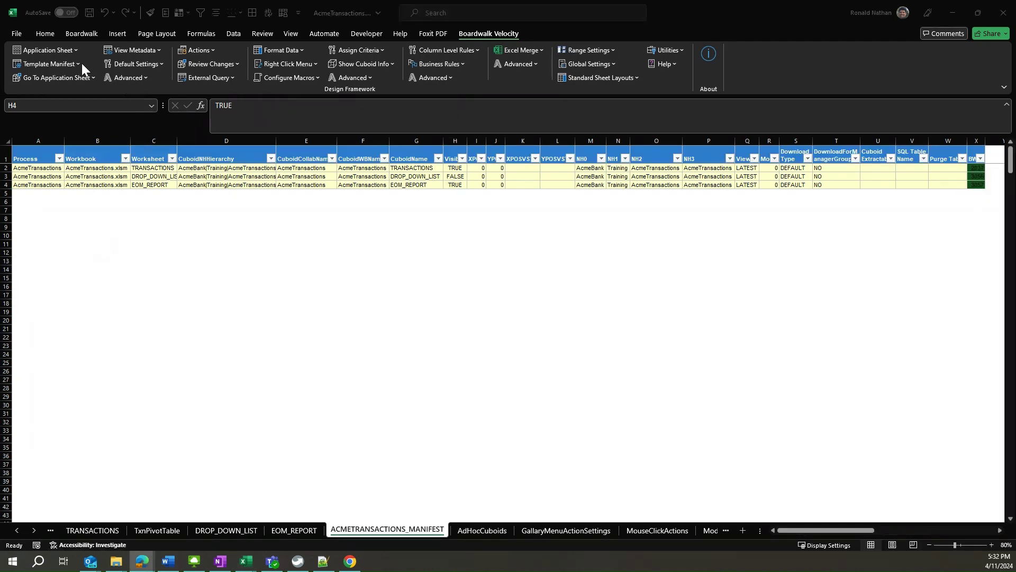
Unlink the template manifest from the workbook and go to the TRANSACTIONS sheet
{"action": "left_click", "coordinate": [77, 63]}
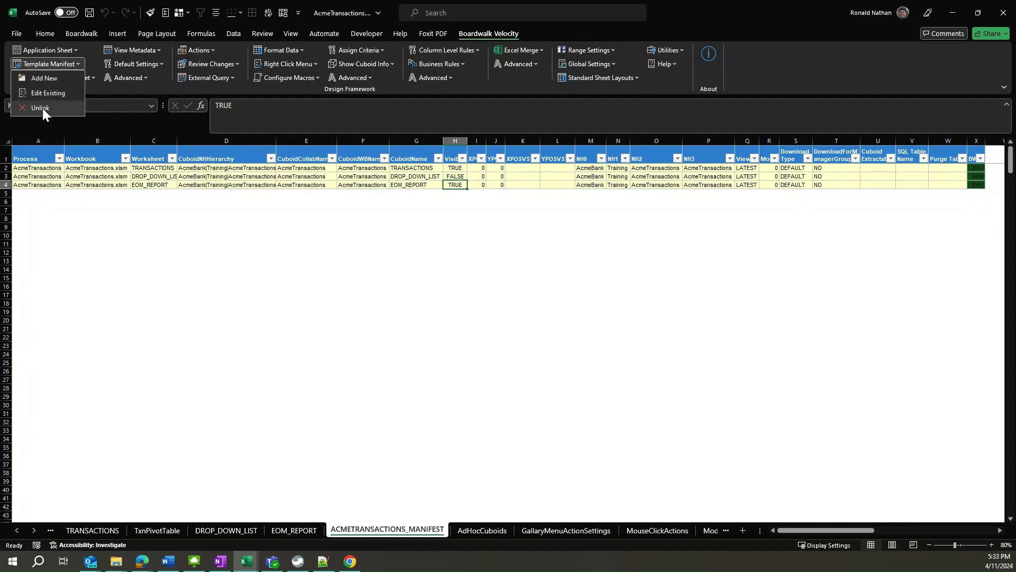
{"action": "left_click", "coordinate": [42, 108]}
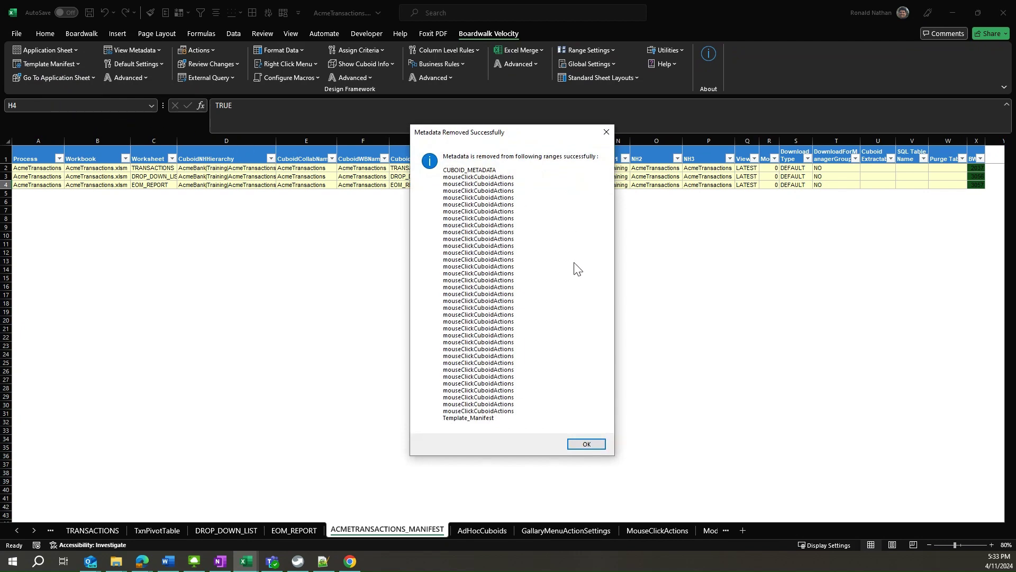
{"action": "left_click", "coordinate": [587, 444]}
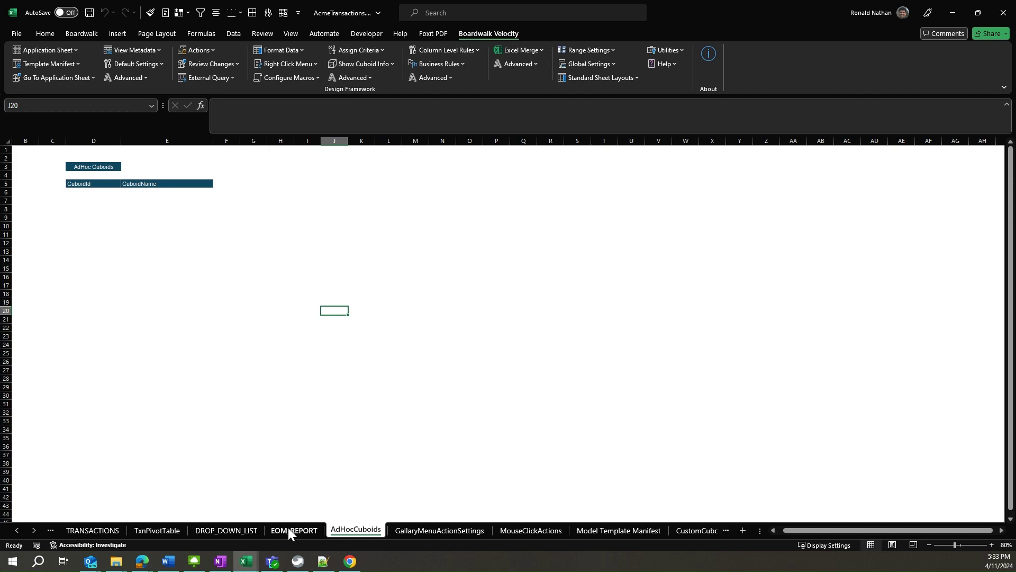
{"action": "left_click", "coordinate": [85, 531]}
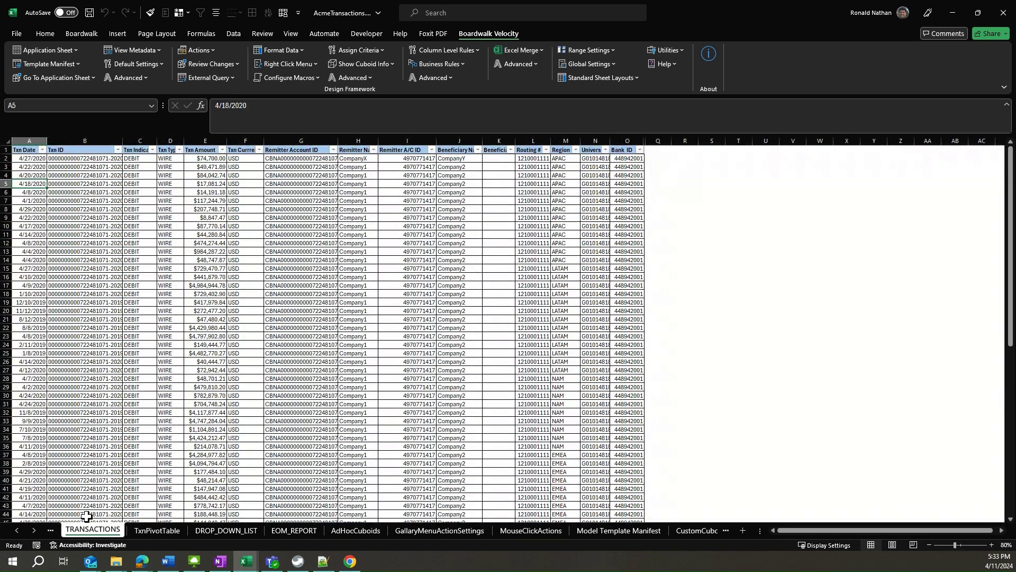